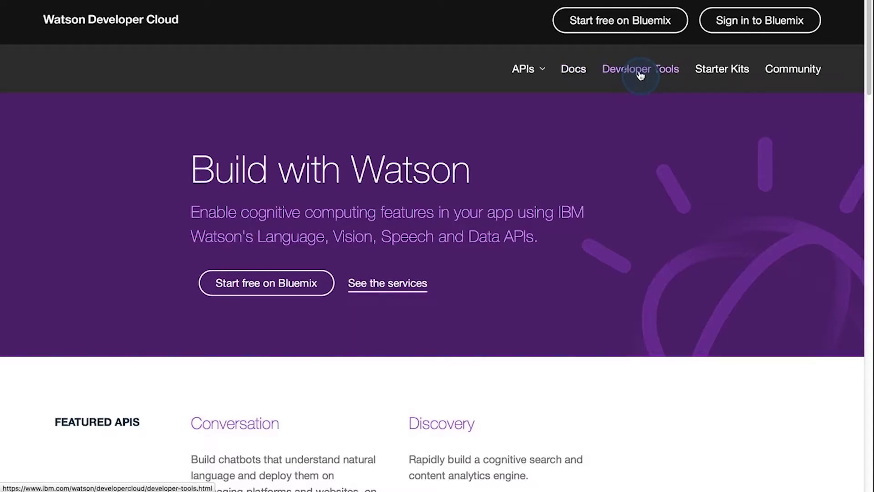
- Open the Starter Kits page and review the Answer Retrieval, News Intelligence and Social Customer Care kits with their services and sample code
left_click(721, 73)
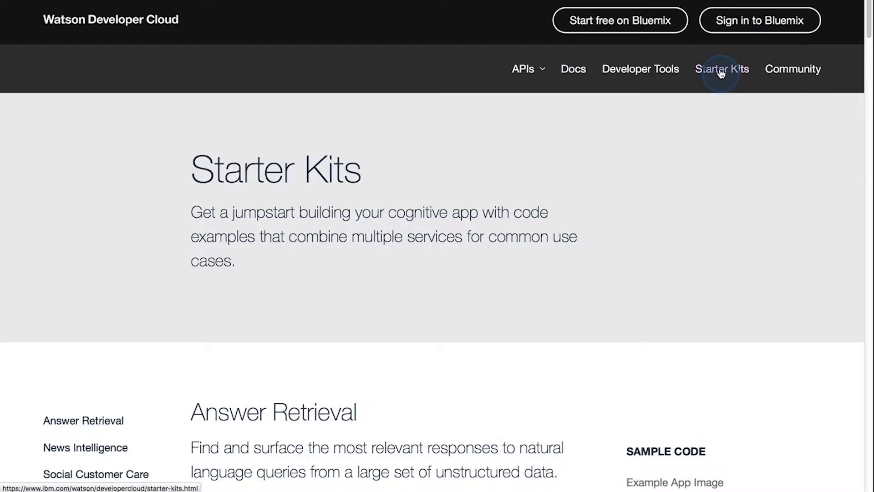
scroll(734, 253, "down", 3)
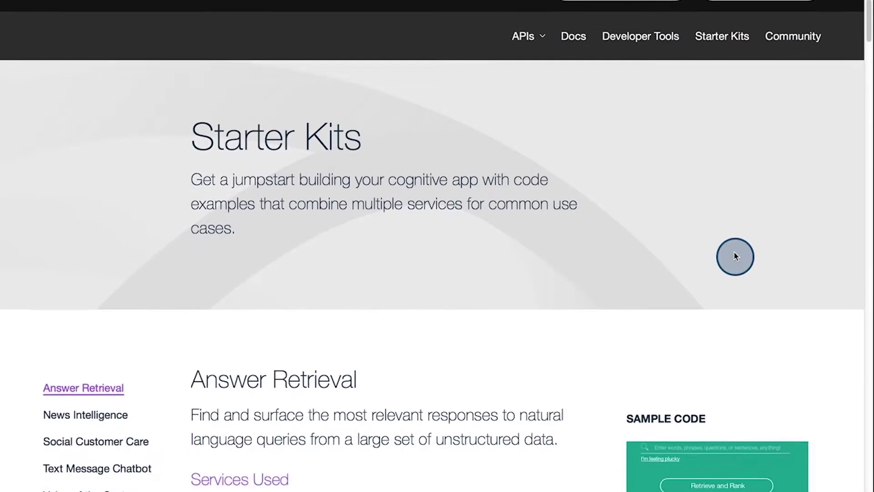
scroll(734, 256, "down", 2)
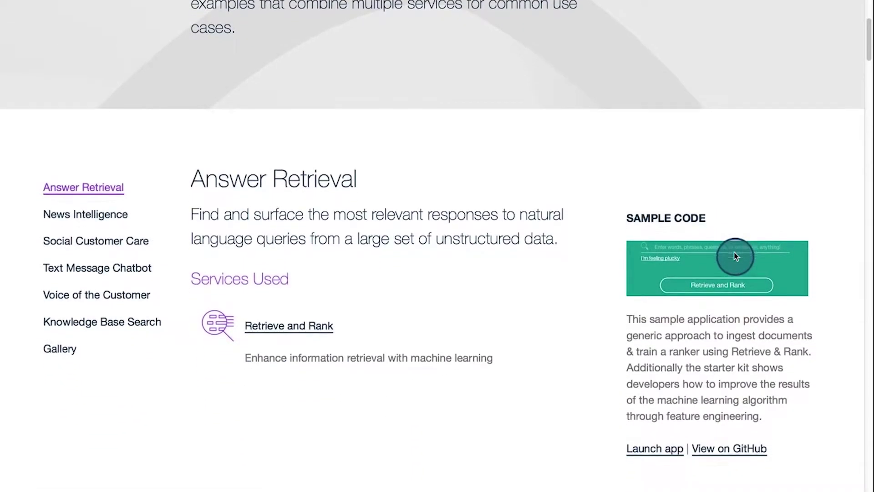
scroll(743, 258, "down", 2)
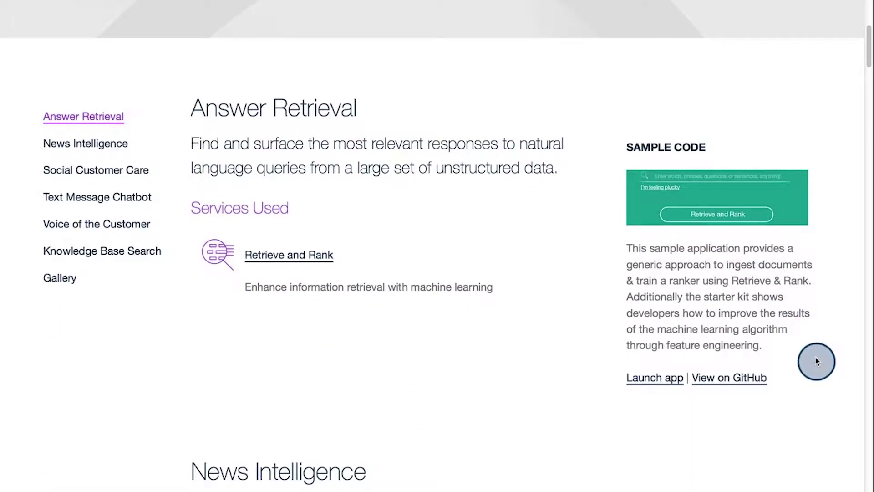
scroll(815, 358, "down", 1)
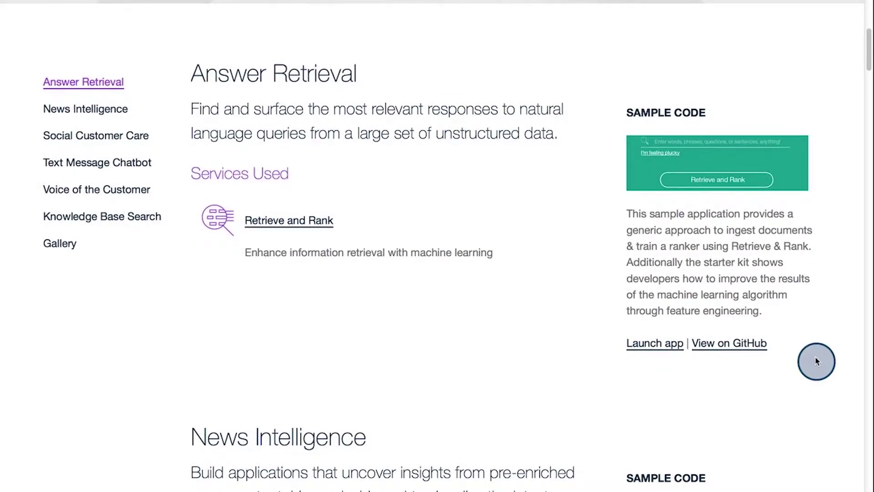
scroll(815, 357, "down", 1)
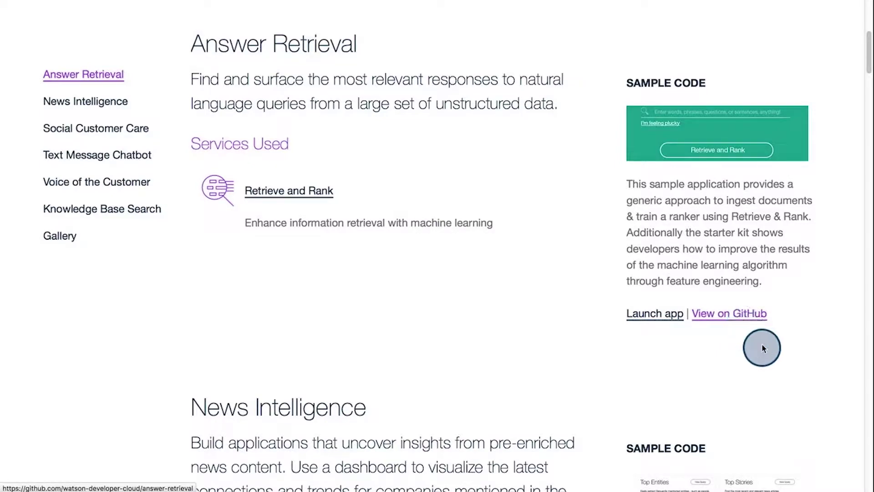
scroll(774, 364, "down", 3)
scroll(774, 367, "down", 4)
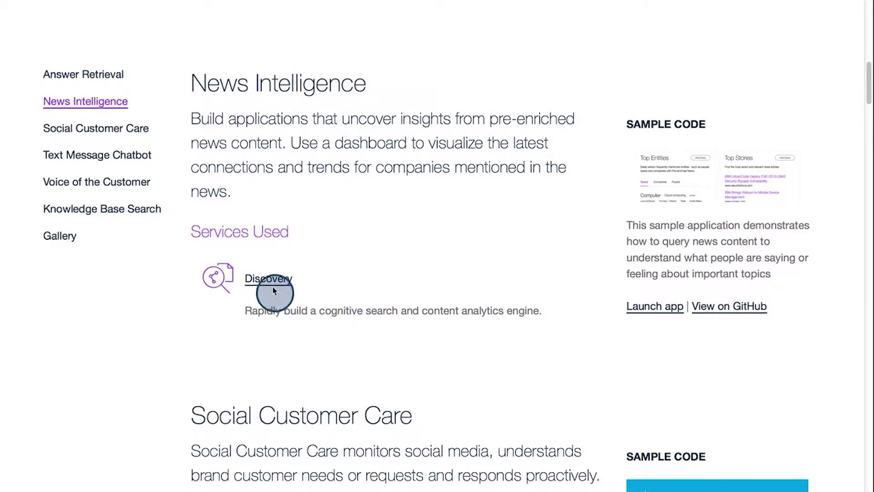
scroll(465, 387, "down", 1)
scroll(465, 388, "down", 6)
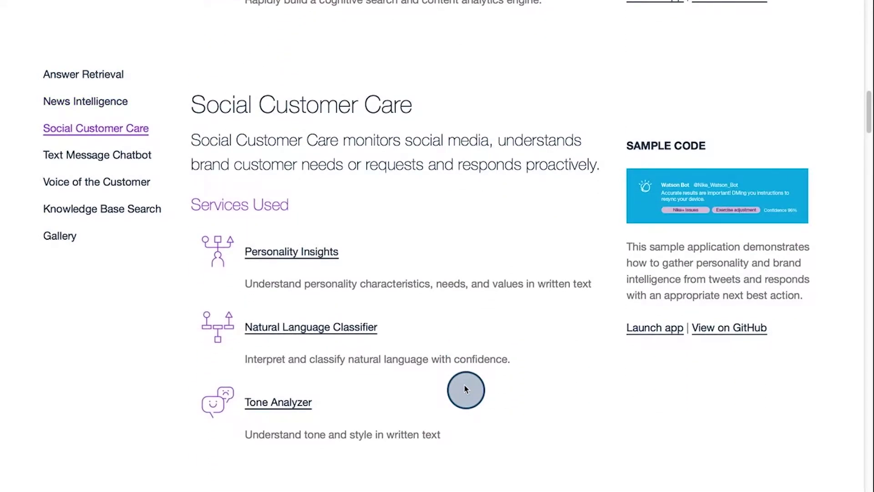
- Browse the sample applications in the starter kit Gallery and launch the Your Celebrity Match app
left_click(317, 329)
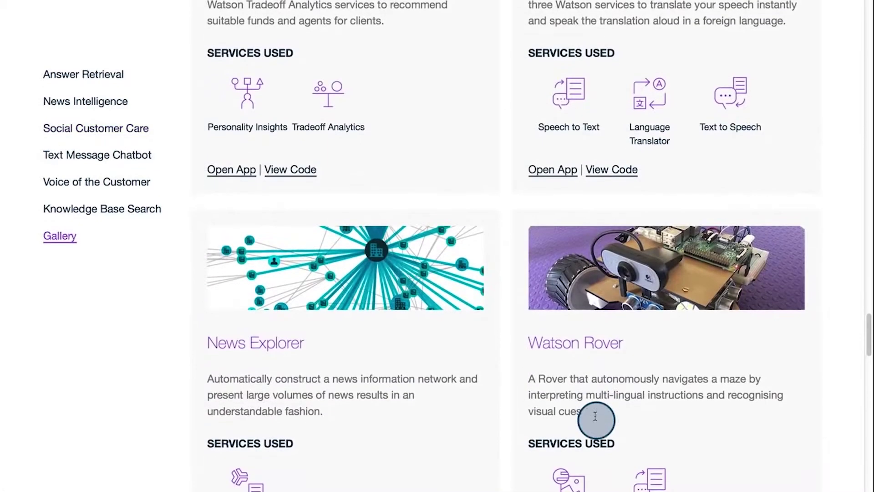
scroll(595, 418, "down", 2)
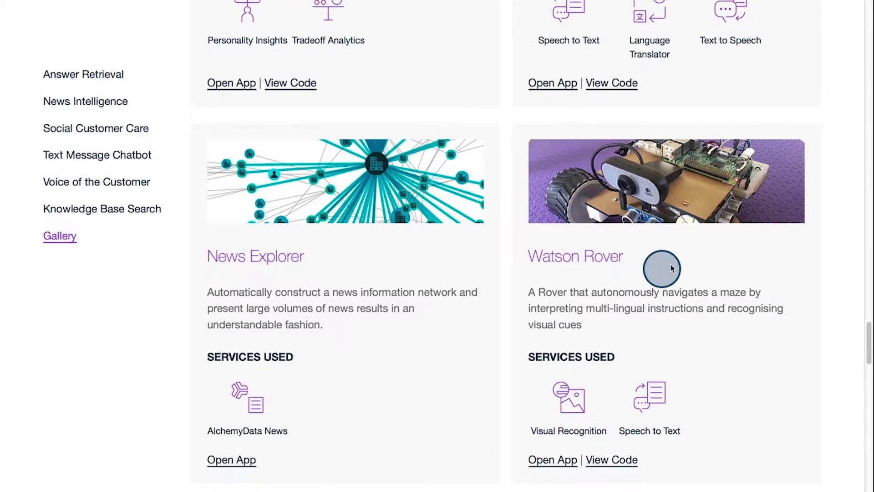
scroll(740, 403, "down", 2)
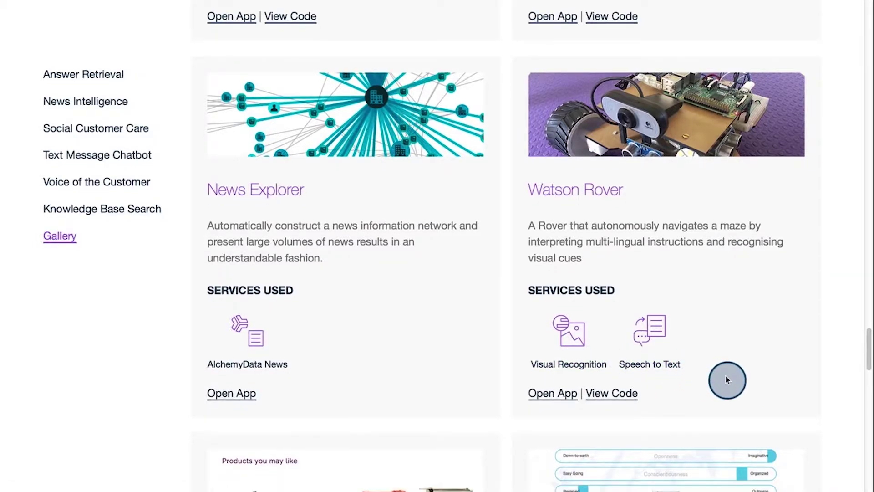
scroll(726, 380, "down", 15)
scroll(726, 380, "down", 1)
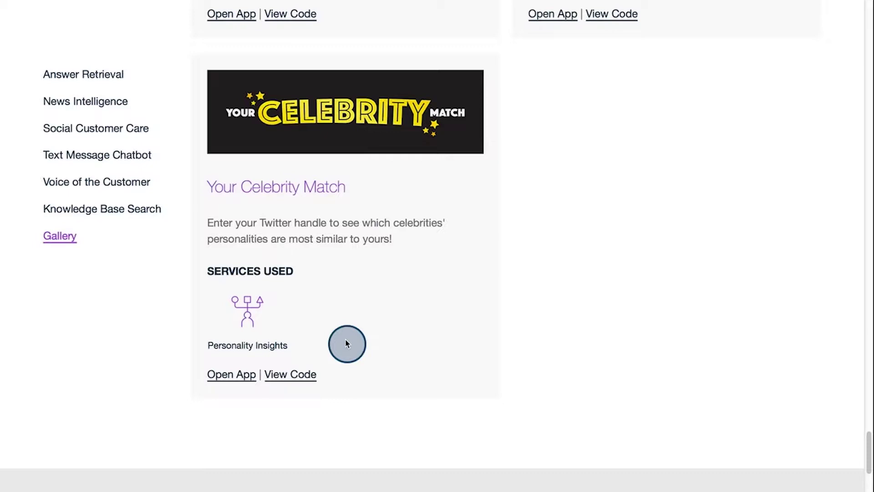
left_click(235, 381)
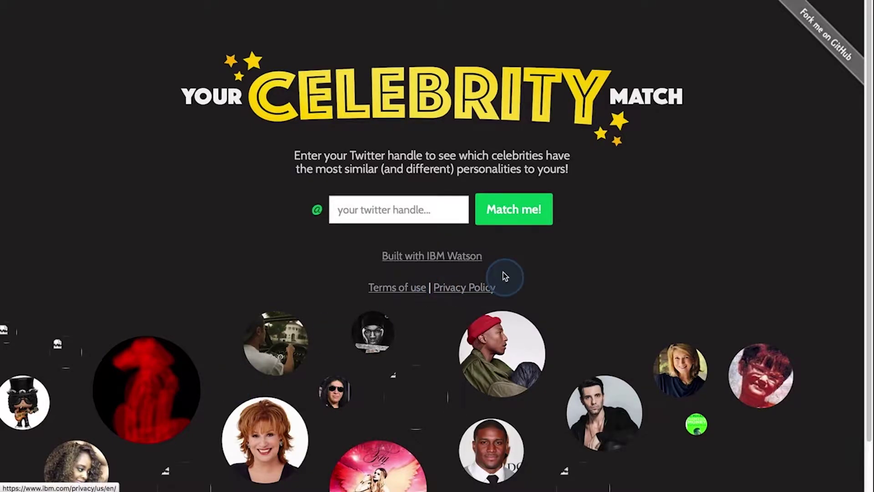
- Enter the Twitter handle and run the celebrity personality match
left_click(403, 210)
type("a")
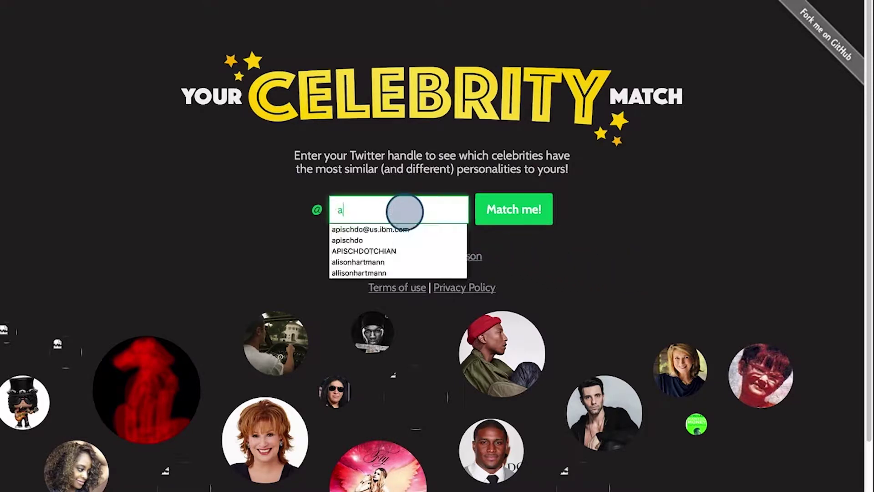
left_click(381, 238)
left_click(521, 216)
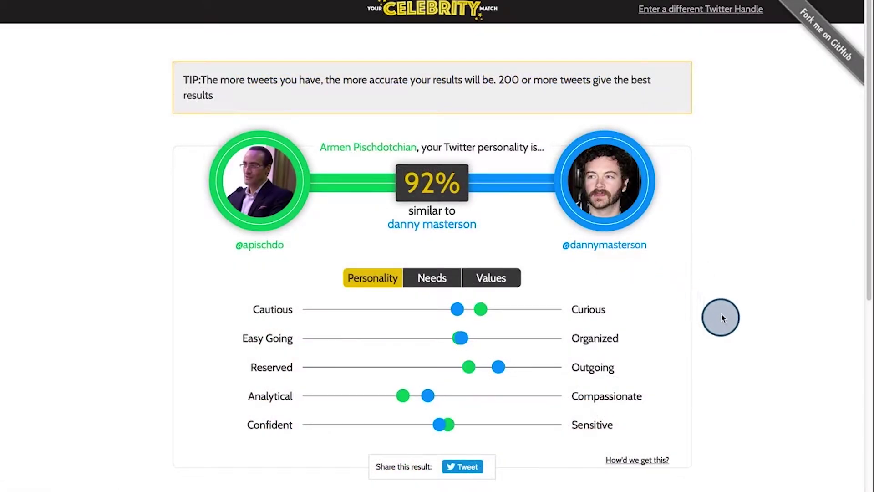
- Examine the personality comparison and the most similar and most different celebrities, including the Needs and Values comparisons
scroll(745, 340, "down", 3)
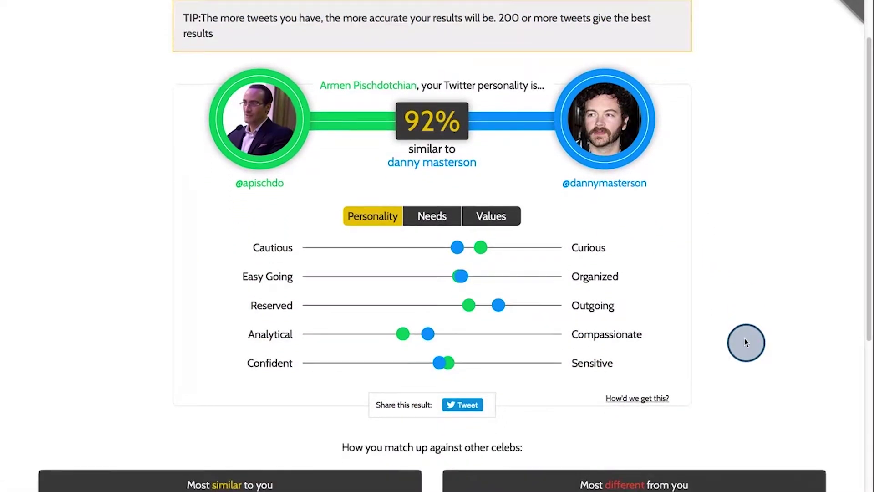
scroll(745, 342, "down", 3)
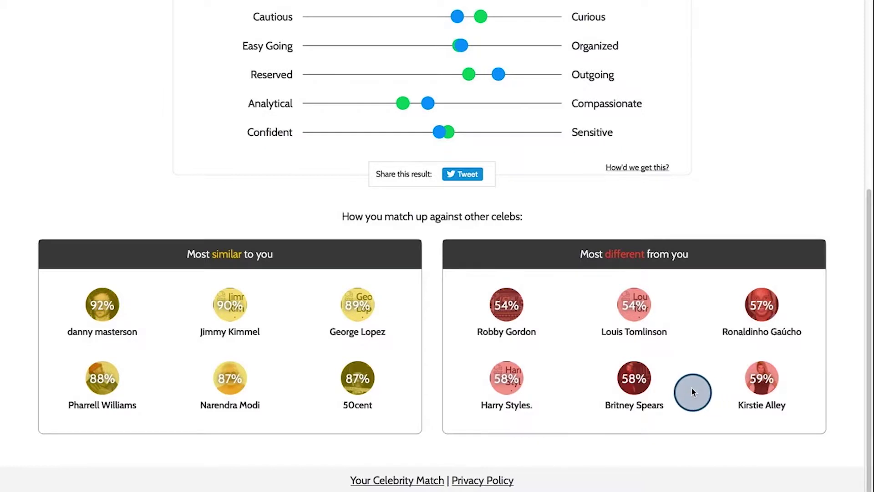
scroll(684, 383, "up", 3)
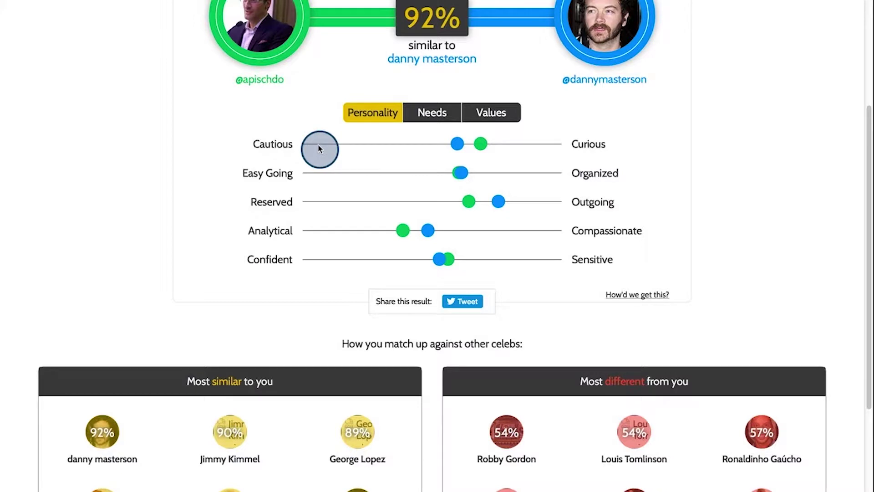
left_click(432, 113)
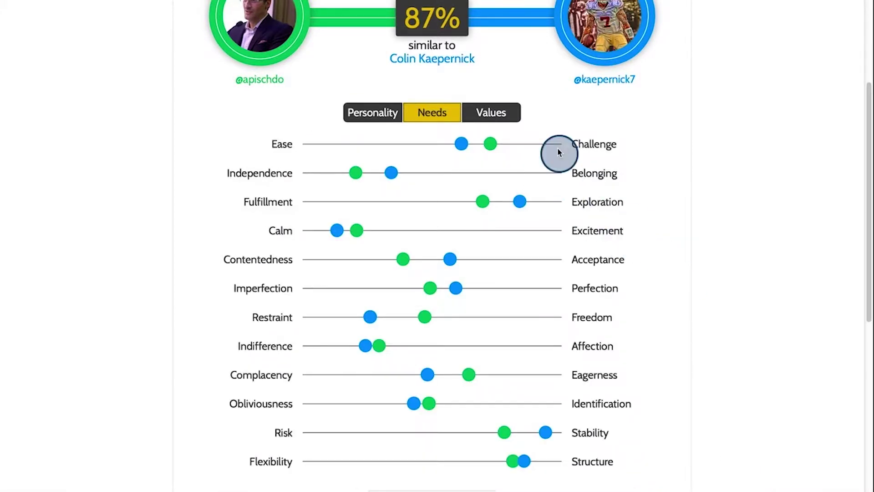
left_click(504, 111)
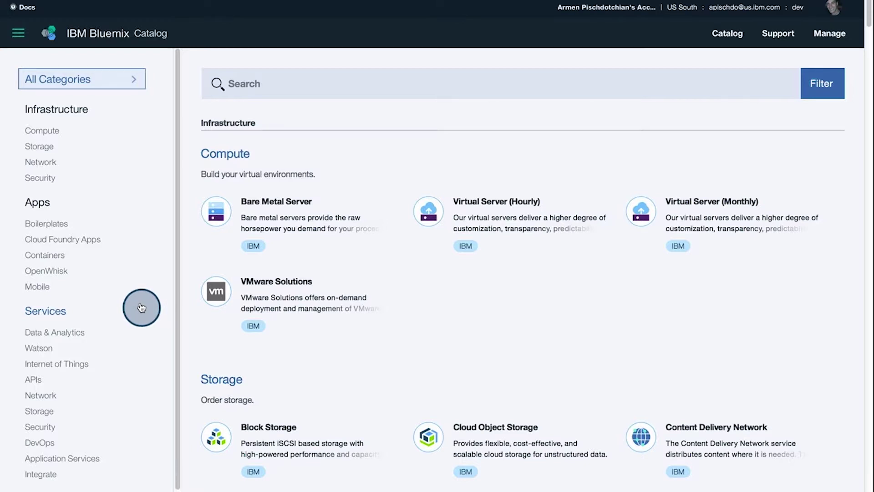
- Create a Conversation service named Conversation-udacity1 from the Watson services in the Bluemix catalog
scroll(142, 308, "down", 1)
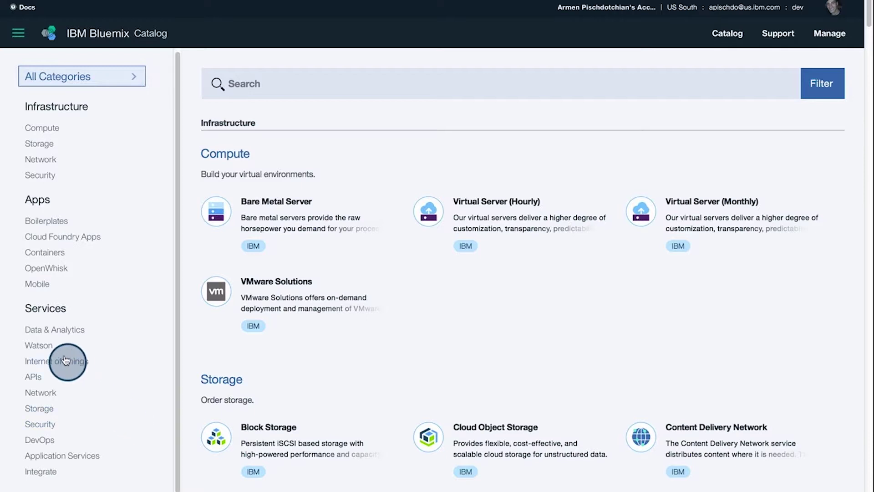
left_click(40, 349)
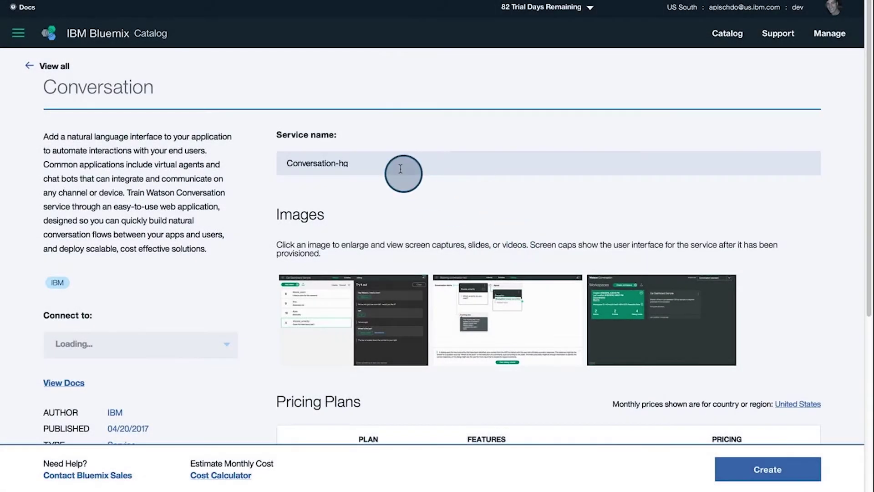
left_click(377, 163)
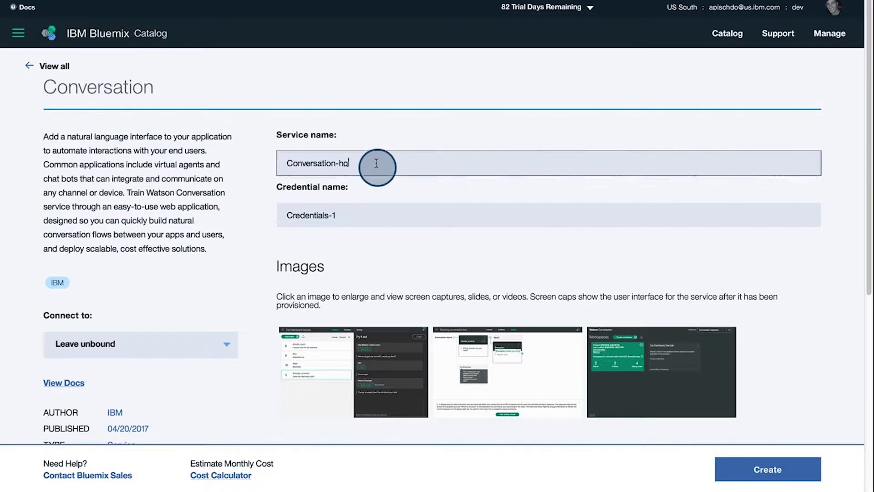
key("BackSpace")
key("BackSpace")
type("udacity1")
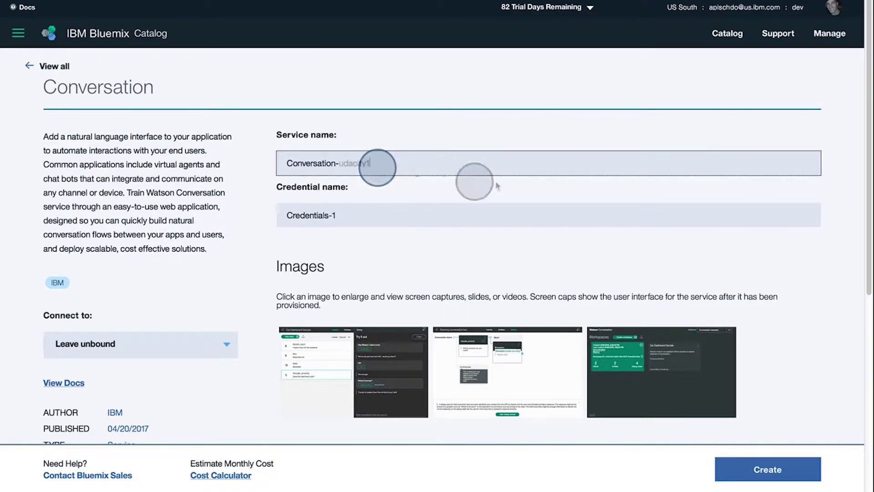
left_click(773, 471)
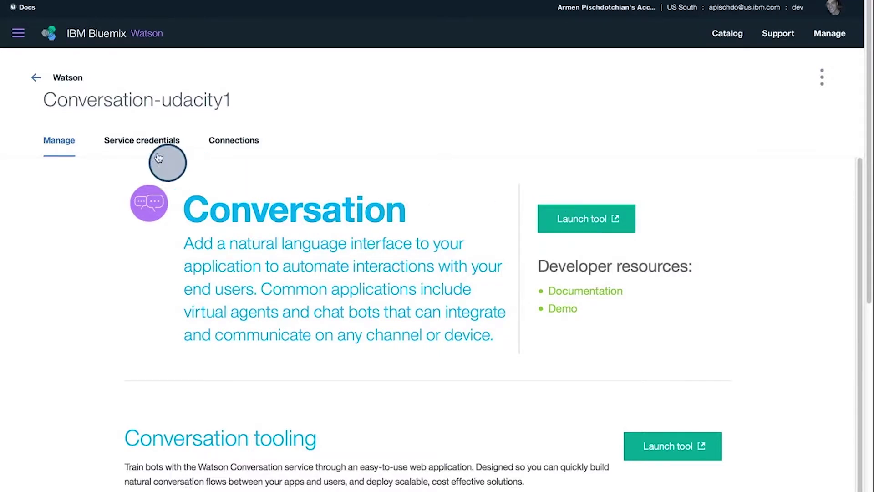
- View the Credentials-1 service credentials of Conversation-udacity1 and check the service's connections
left_click(148, 141)
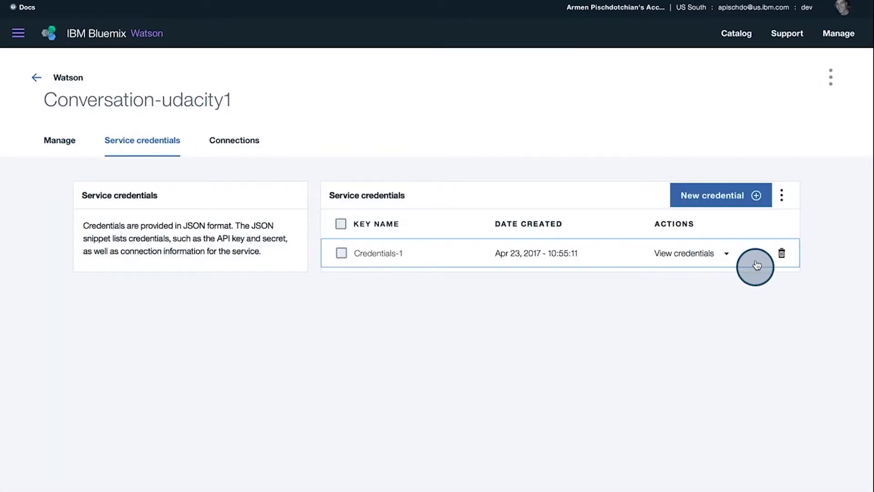
left_click(724, 253)
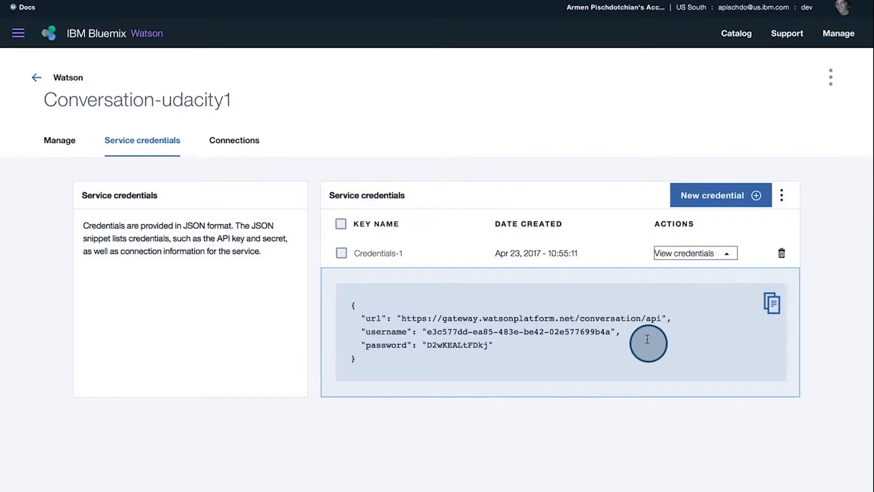
left_click(248, 141)
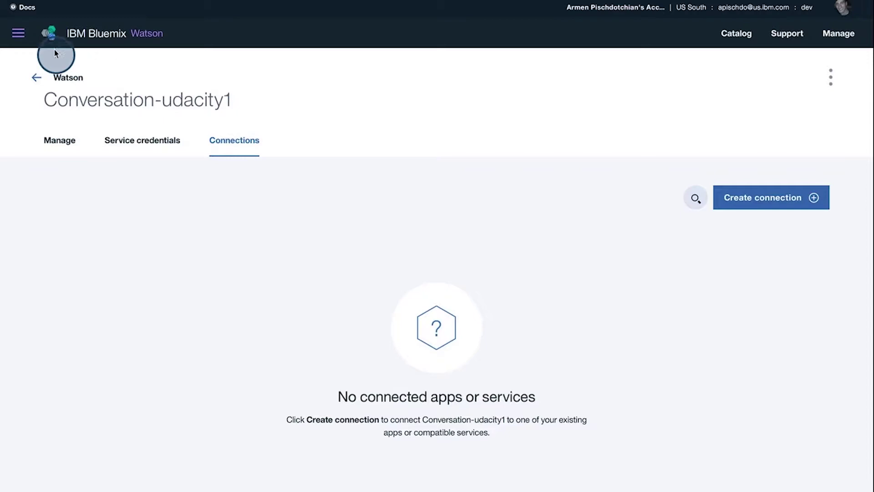
- Go to the Bluemix dashboard, look through the services and Cloud Foundry apps, and open the MyCarConv app's overview
left_click(18, 33)
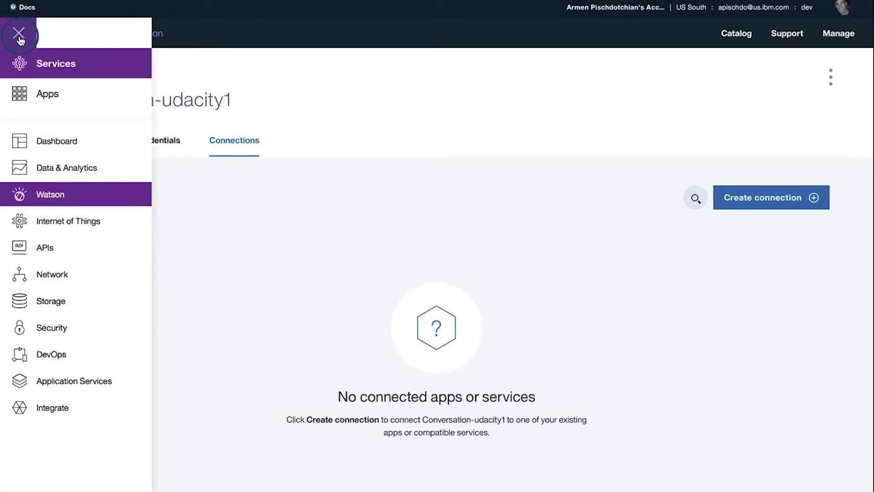
left_click(56, 141)
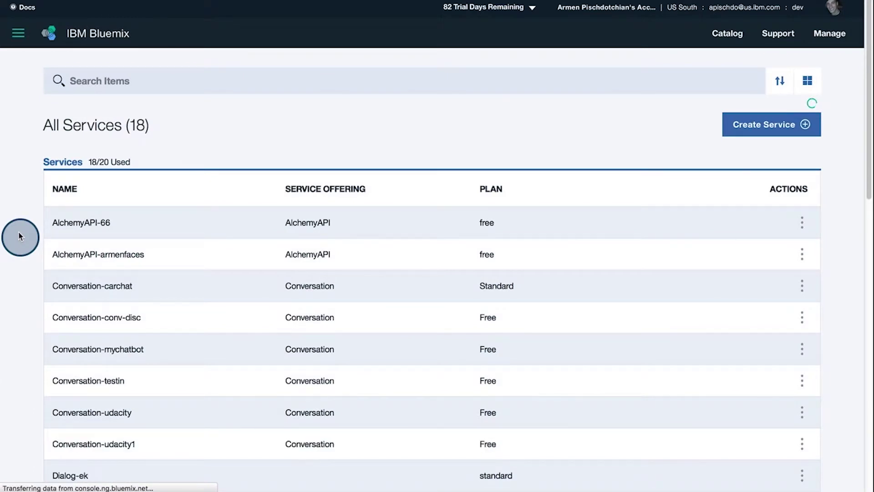
scroll(20, 236, "down", 3)
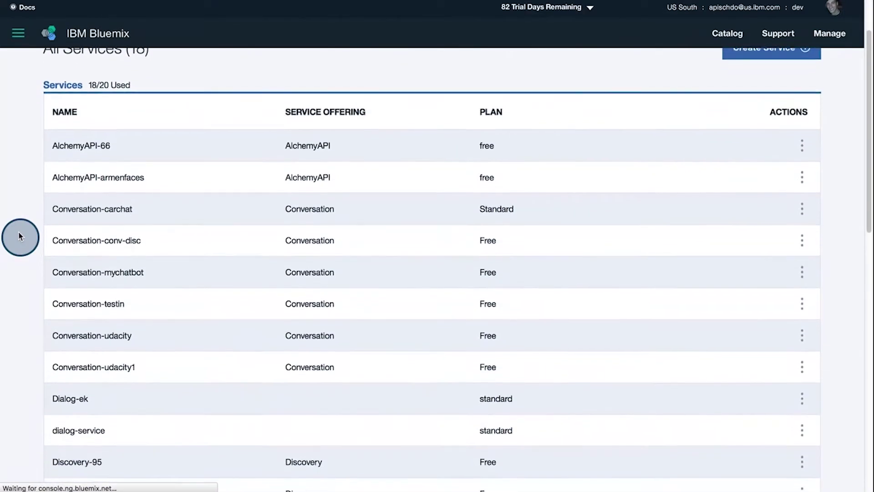
scroll(20, 236, "down", 4)
scroll(20, 237, "down", 10)
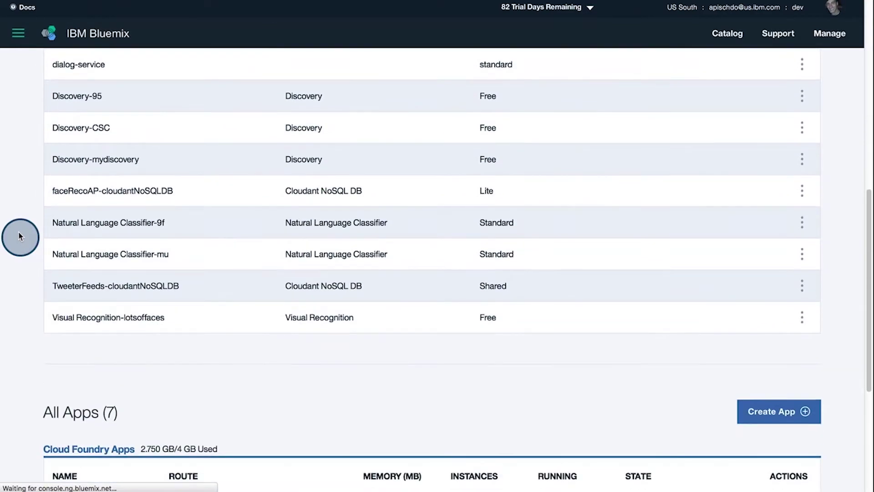
scroll(19, 235, "down", 8)
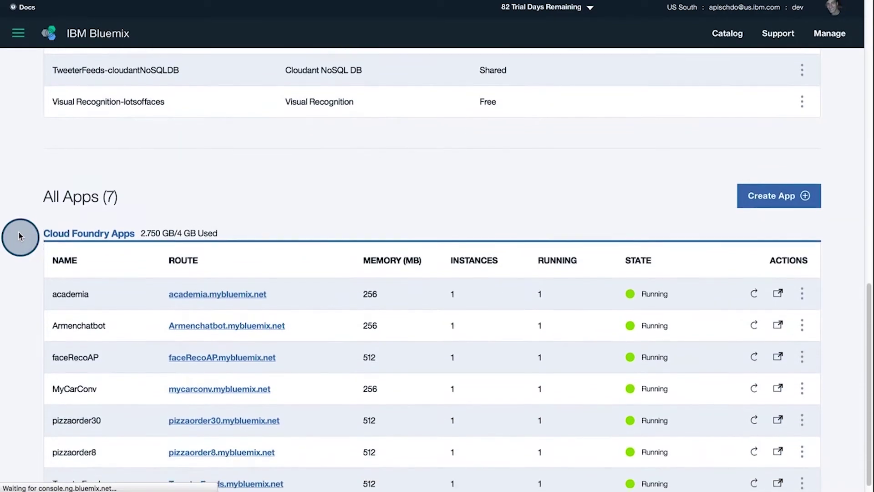
scroll(18, 234, "down", 1)
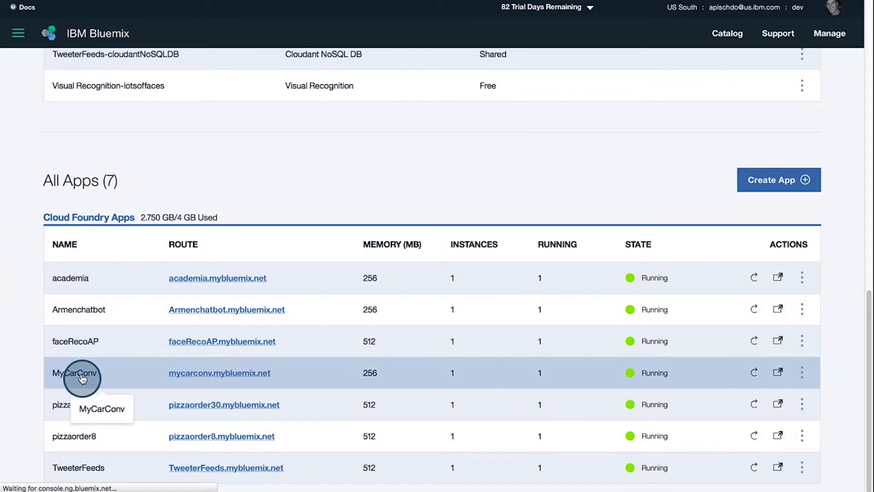
left_click(78, 379)
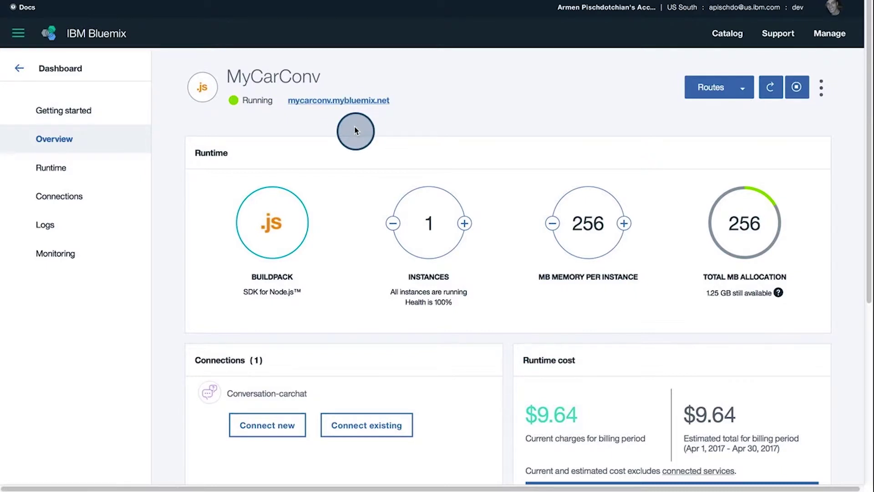
- Open the running MyCarConv app, send "turn on ac" in its chat, and examine the intent and entity Watson understands
left_click(336, 101)
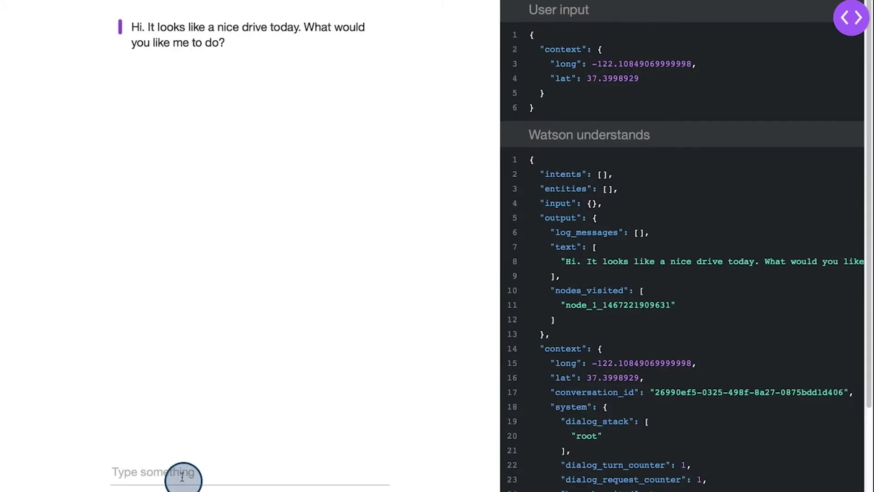
type("turn on ac")
key("Return")
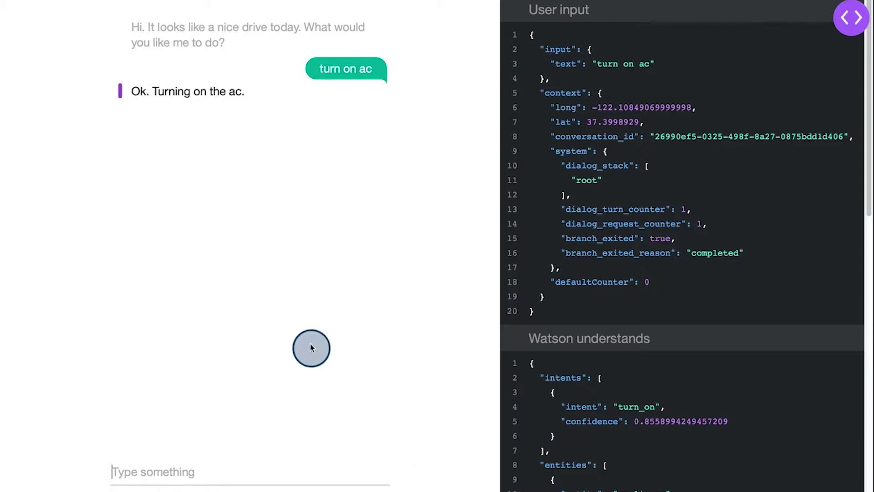
scroll(765, 384, "down", 3)
scroll(765, 384, "down", 2)
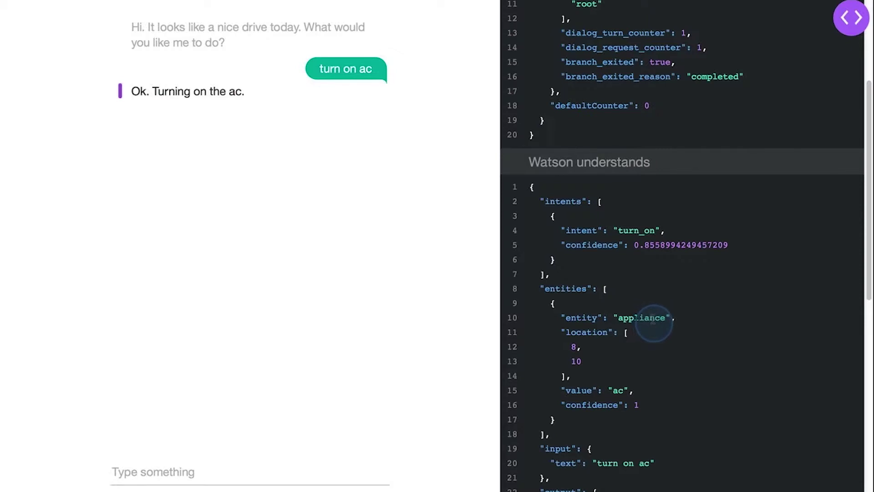
- Ask the car chat to "turn on radio" and answer its genre question with "rock"
left_click(170, 469)
type("turn on radio")
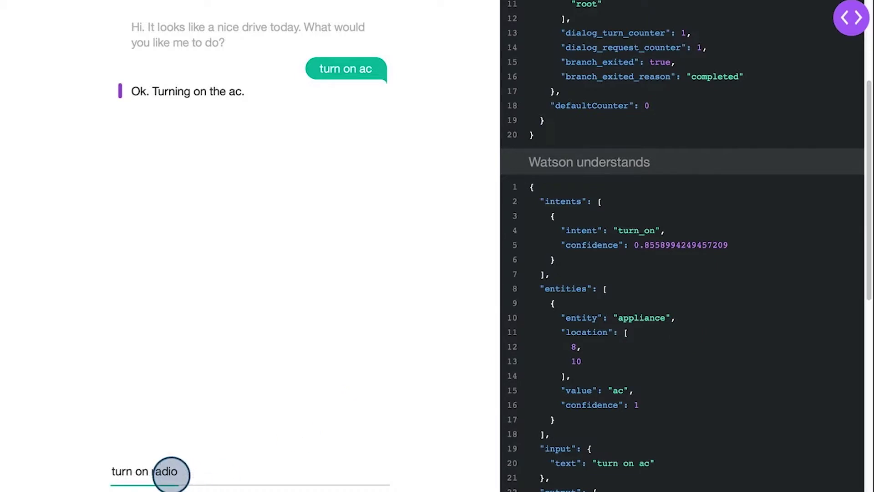
key("Return")
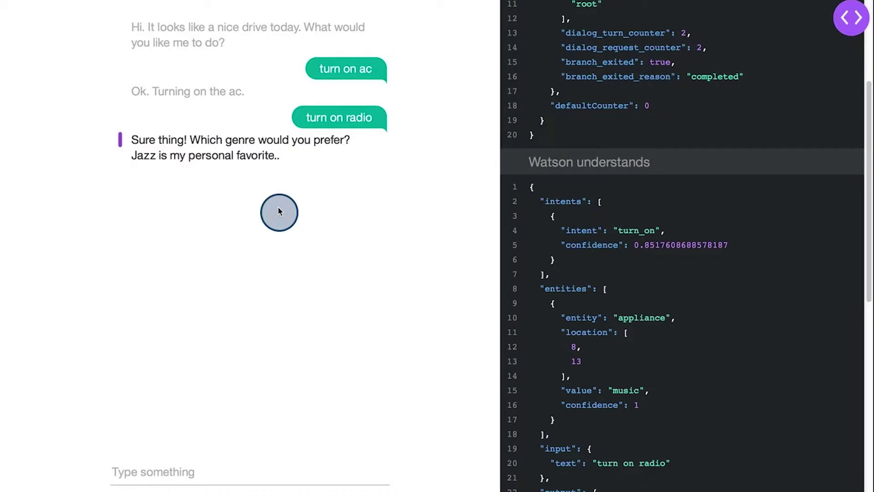
left_click(156, 465)
type("rock")
key("Return")
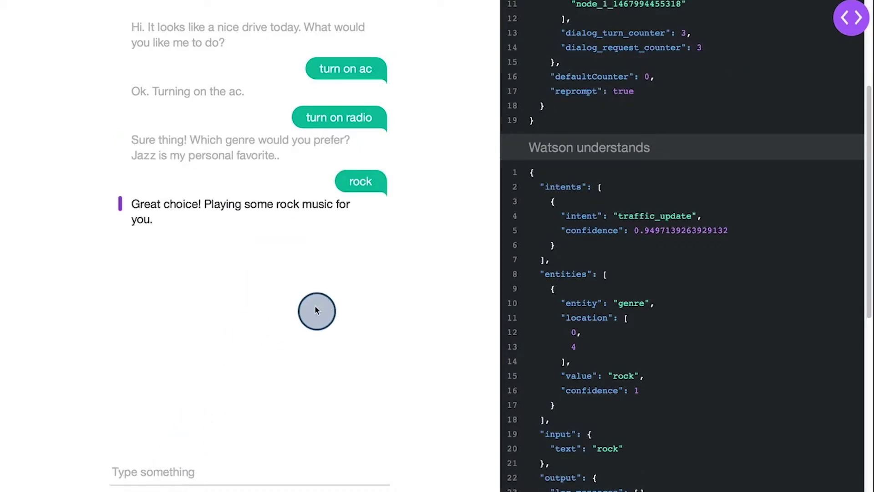
- Ask the car chat "how is the weather today" and examine the JSON of what Watson understands
left_click(196, 470)
type("ho")
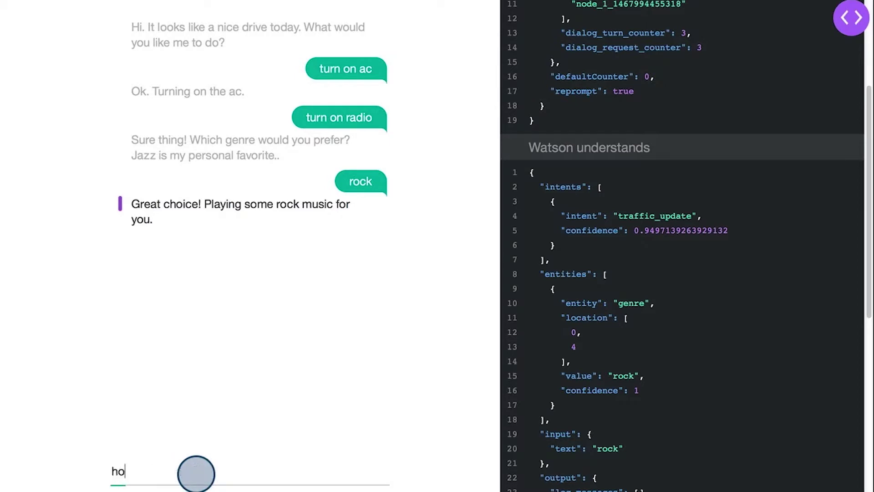
type("w is the wea")
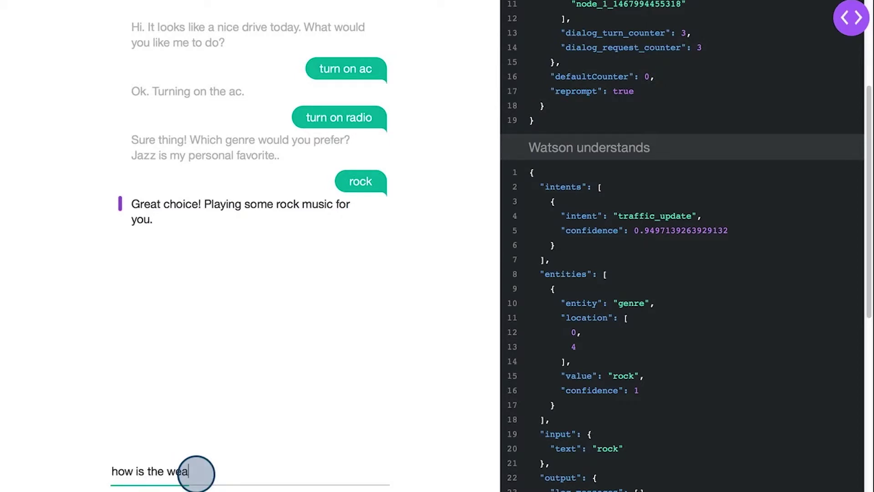
type("ther t")
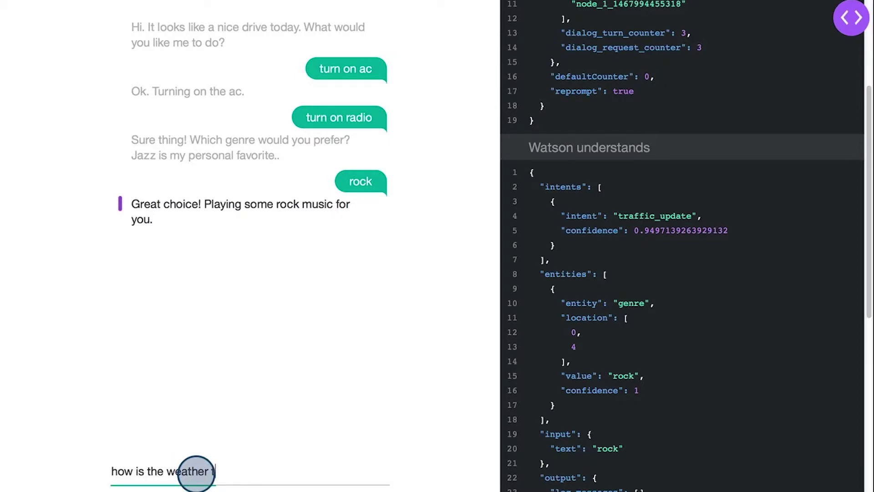
type("oday")
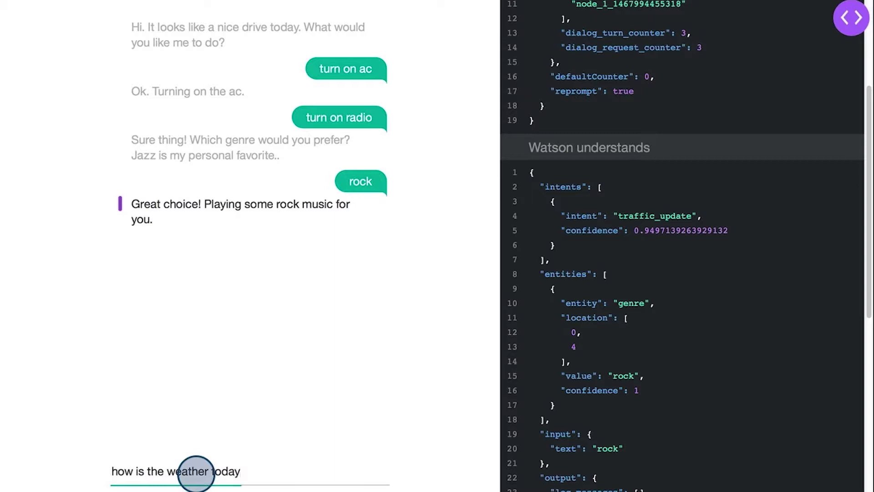
key("Return")
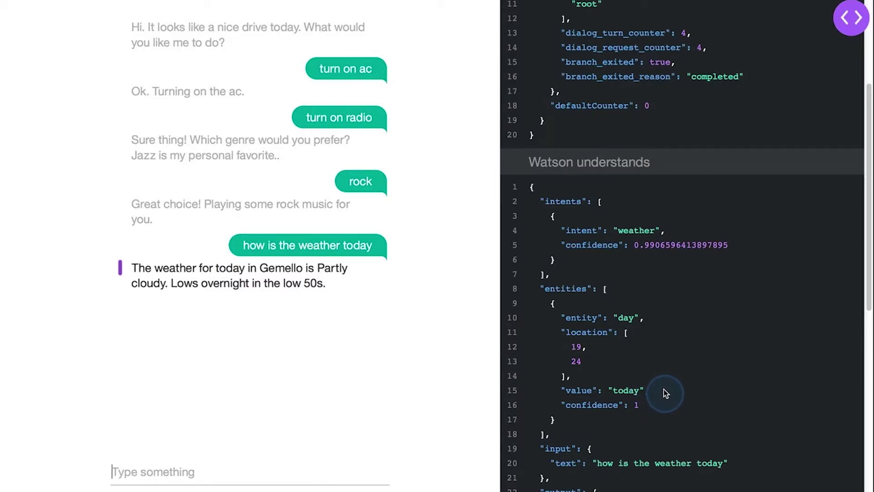
scroll(664, 389, "down", 3)
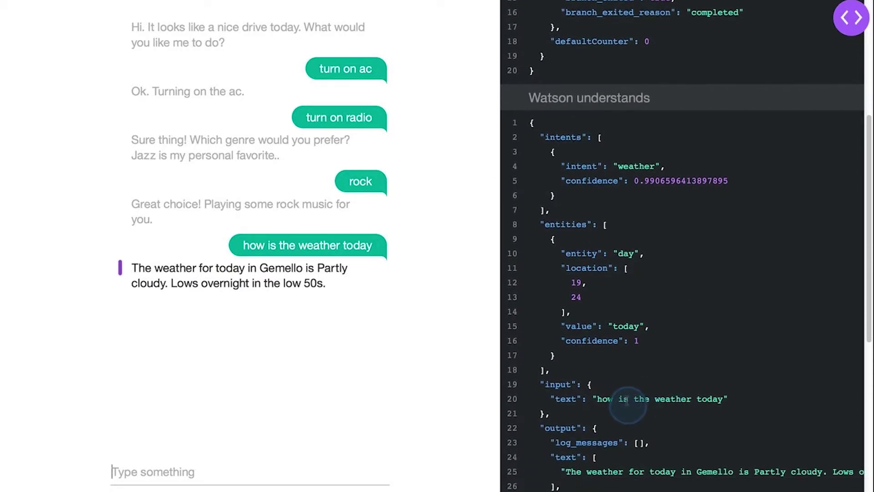
scroll(742, 411, "down", 3)
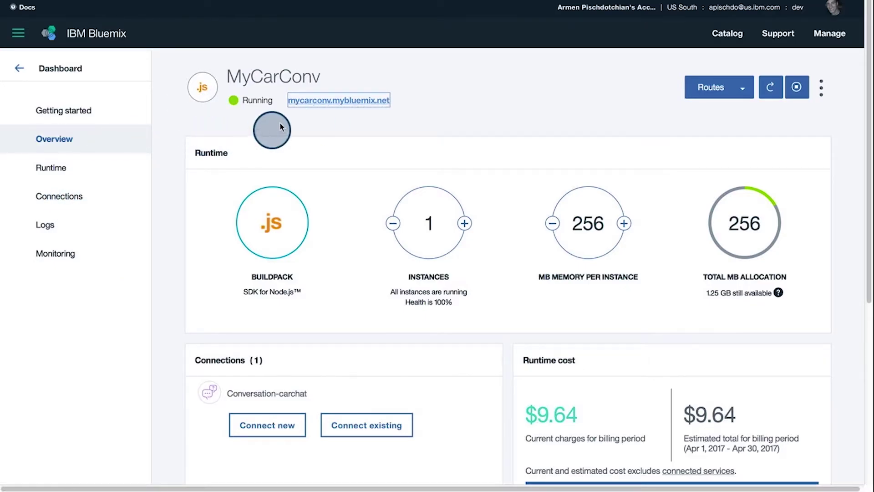
- Open the Conversation-carchat service from MyCarConv's connections and enter its most recently modified Car_Dashboard workspace
left_click(60, 197)
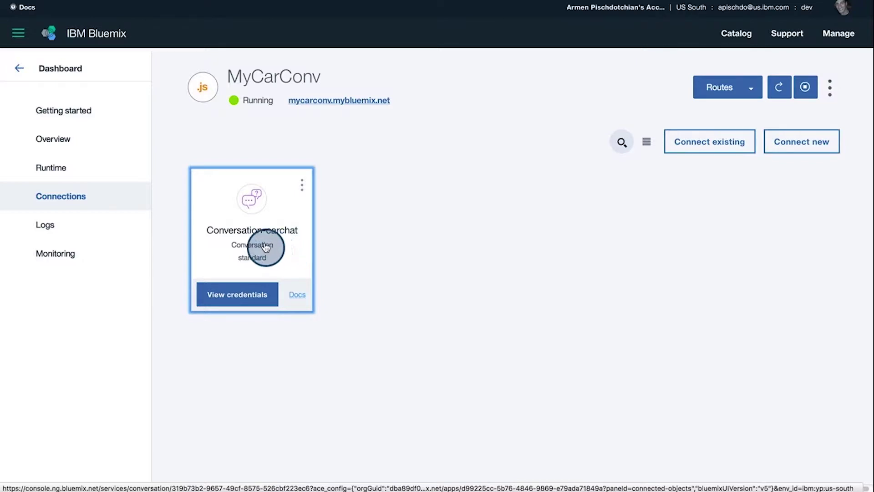
left_click(264, 248)
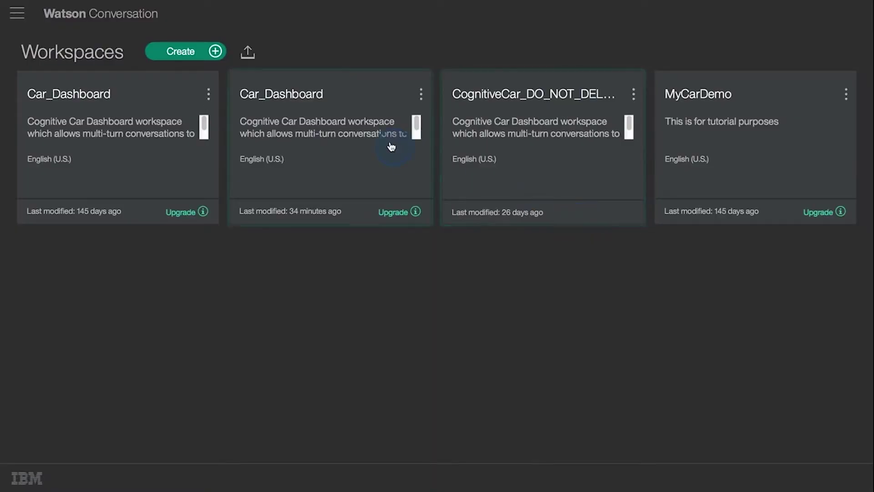
left_click(314, 127)
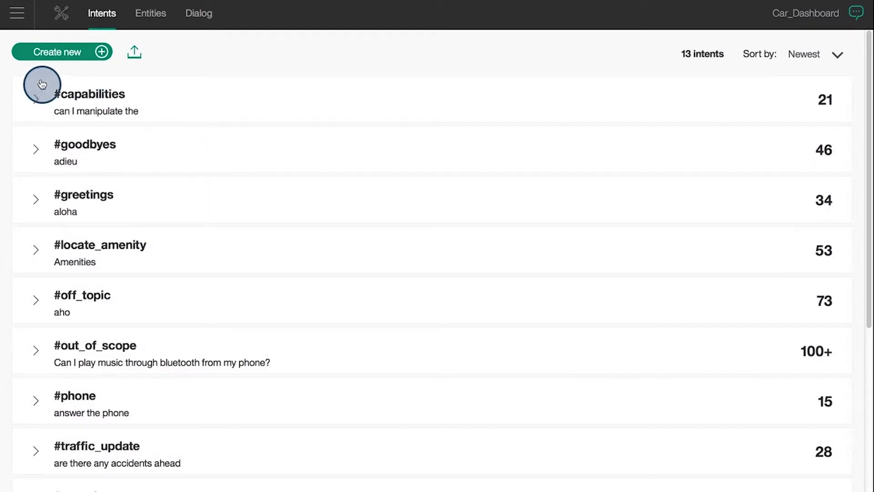
- Add the user example "where can i take you" to the #capabilities intent
left_click(37, 101)
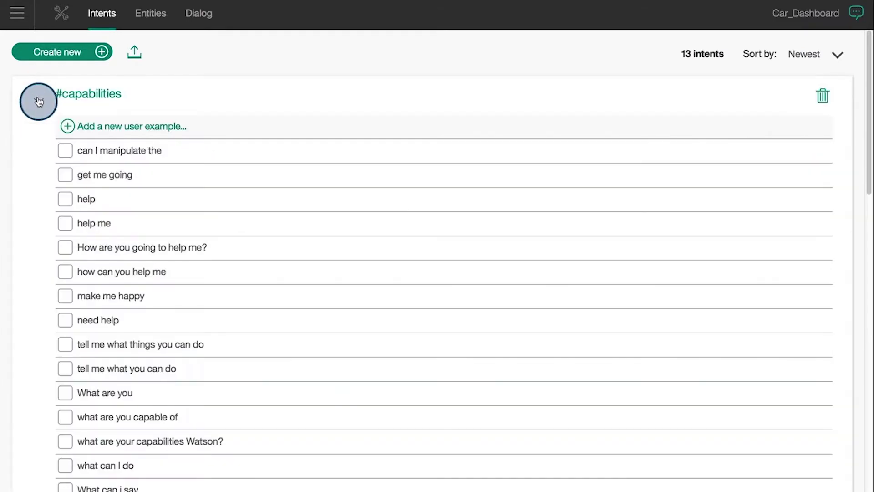
left_click(68, 126)
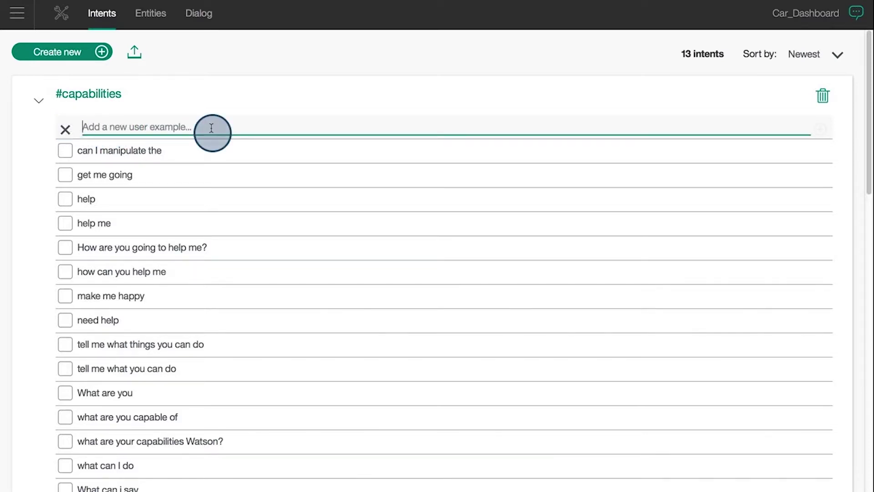
type("where can i take you")
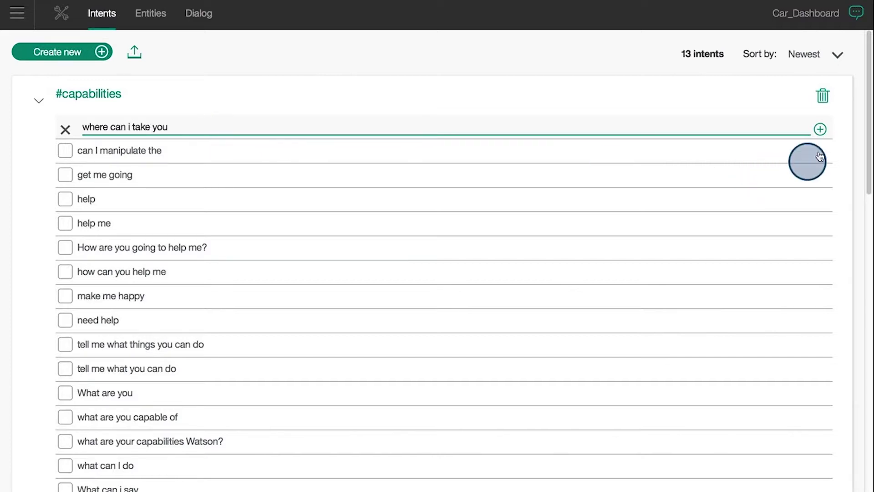
left_click(823, 131)
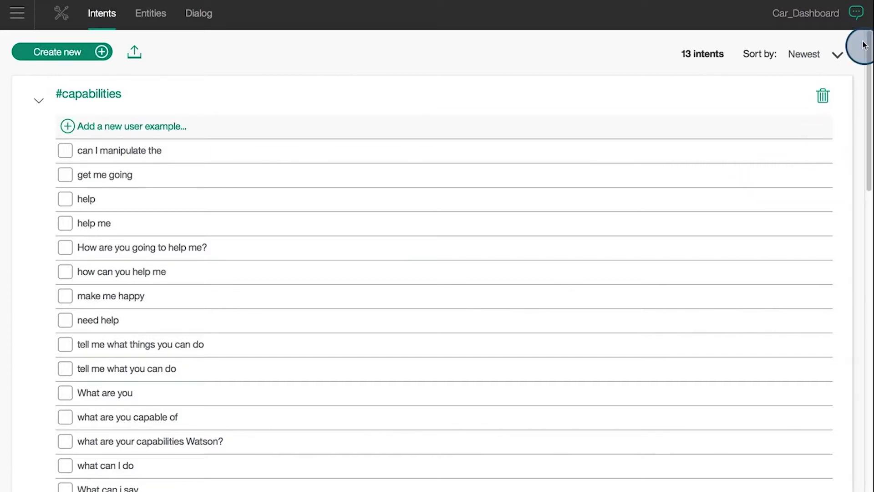
- Open the bot's test chat, and look through the Car_Dashboard workspace's entities and dialog tree
left_click(858, 14)
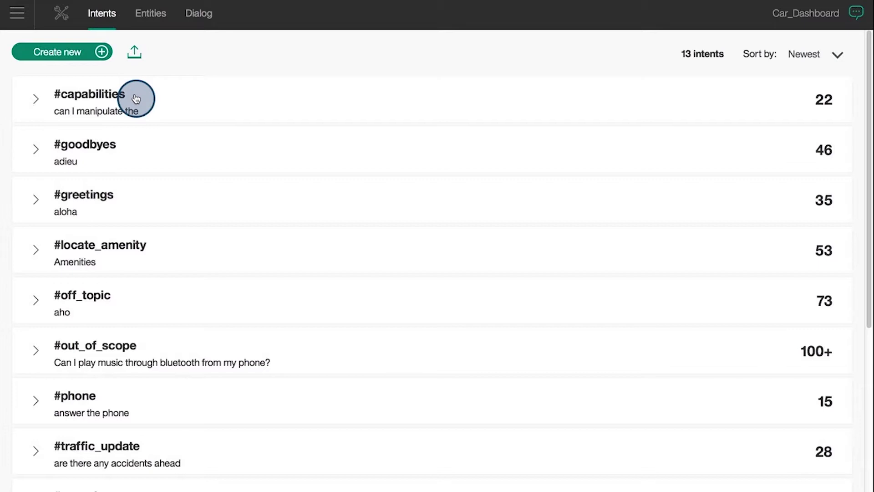
left_click(155, 14)
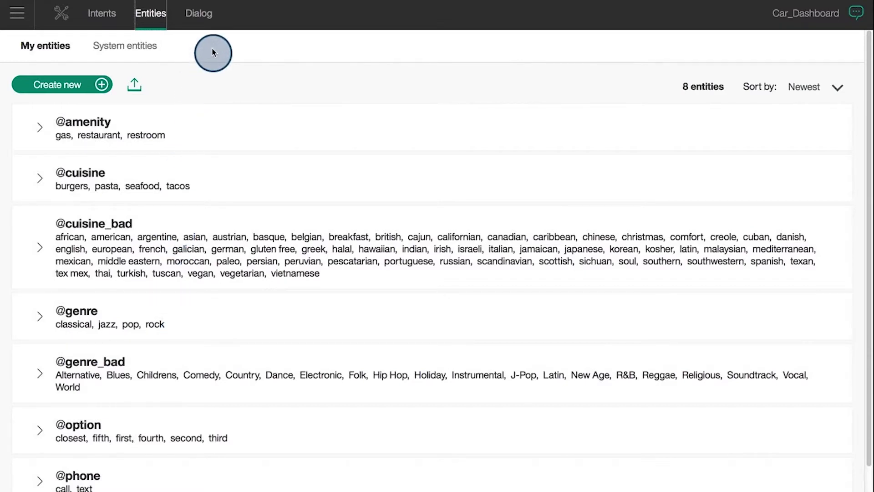
left_click(199, 14)
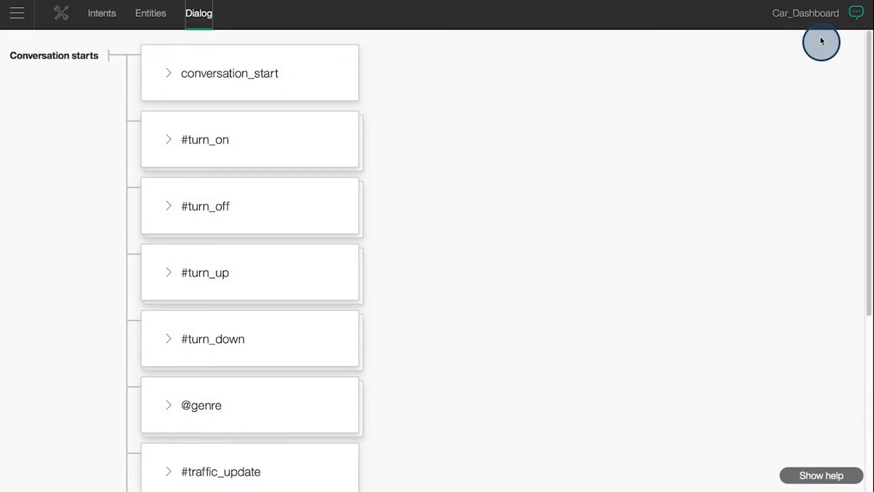
- Test the Car_Dashboard bot from the dialog view with the messages "turn on ac" and "turn on wipers"
left_click(855, 17)
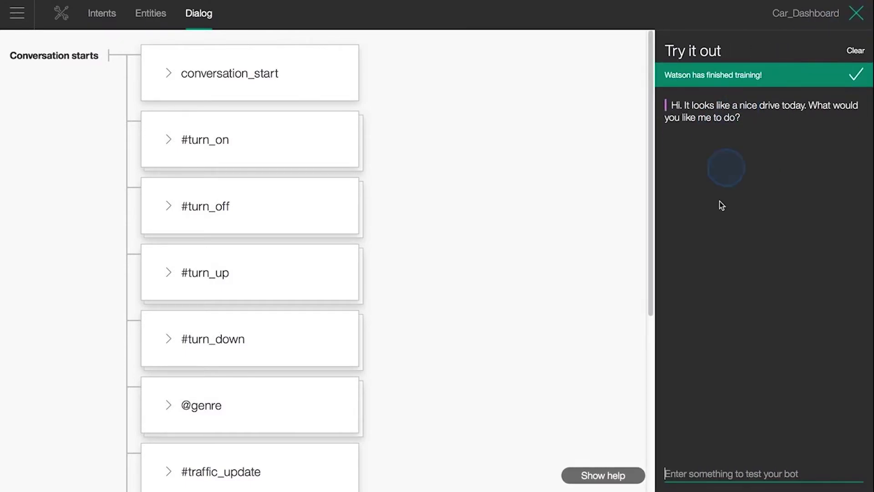
type("turn on ac")
key("Return")
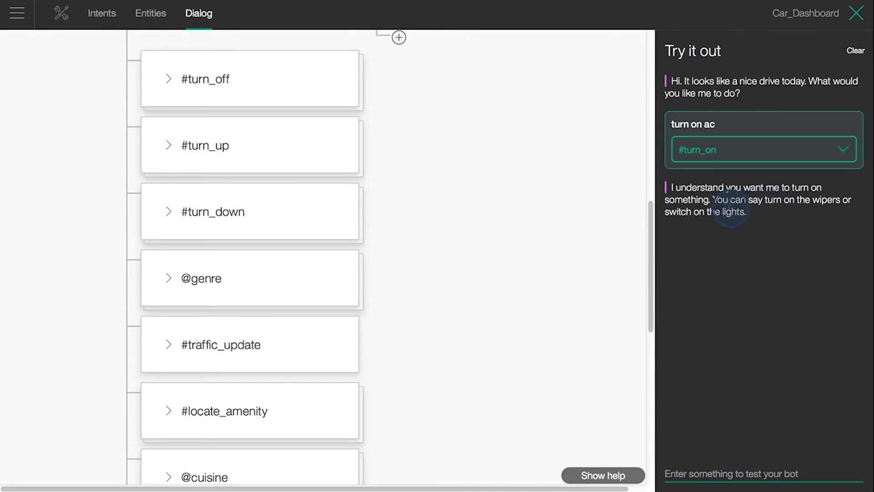
type("turn on wi")
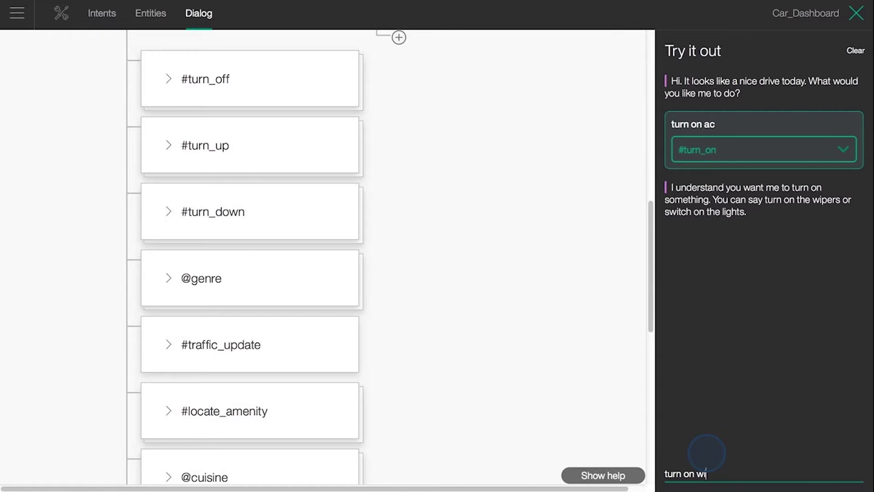
type("pers")
key("Return")
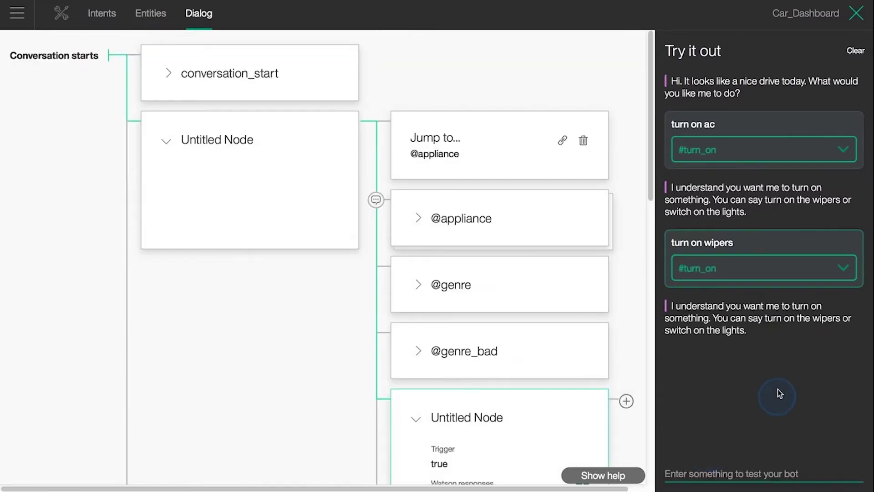
- Test the Car_Dashboard bot with the question "how is the weather today"
type("H")
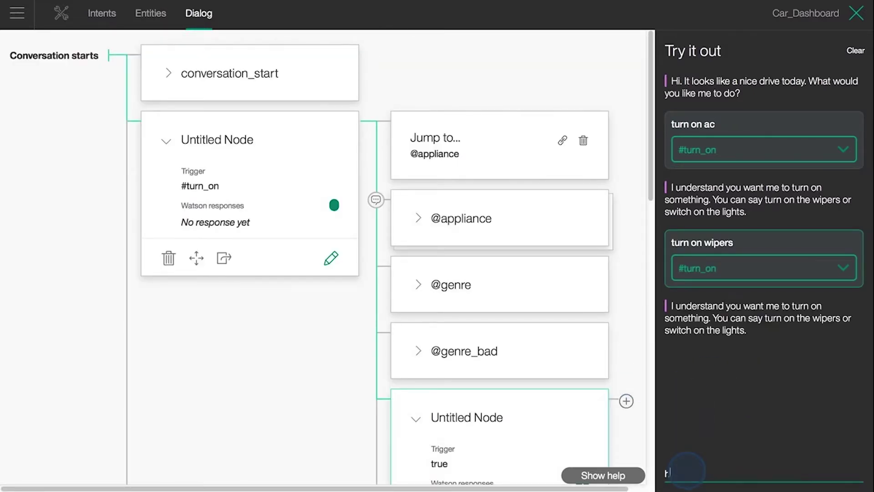
type("ow is the weather today")
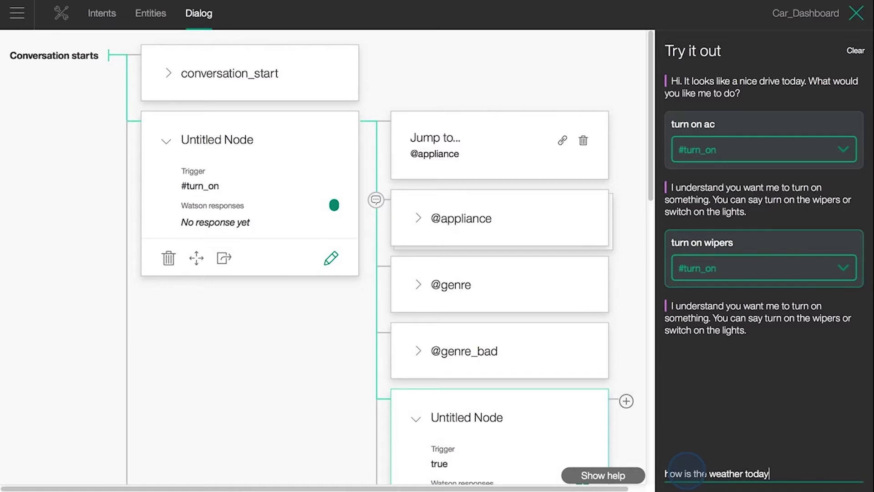
key("Return")
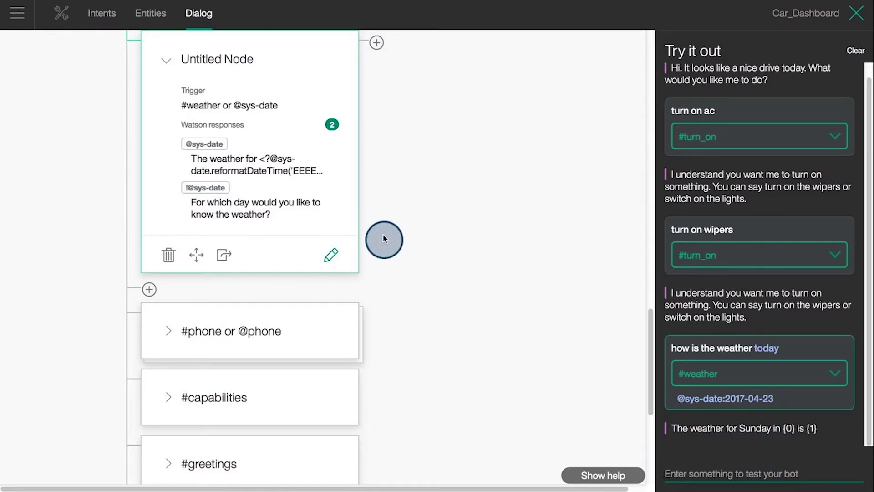
scroll(345, 191, "up", 1)
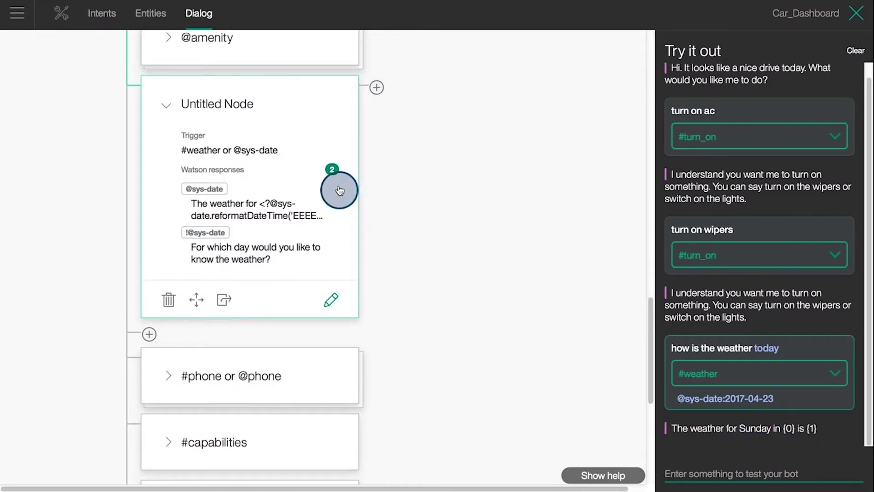
scroll(449, 150, "up", 2)
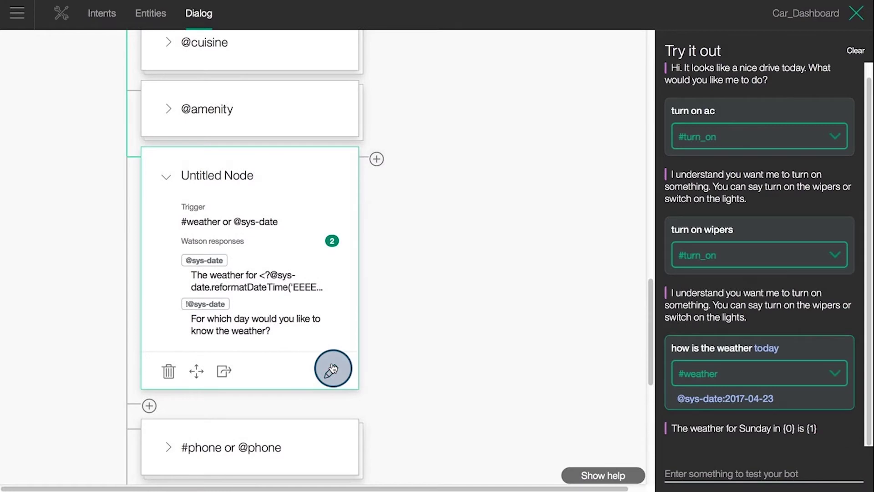
left_click(332, 373)
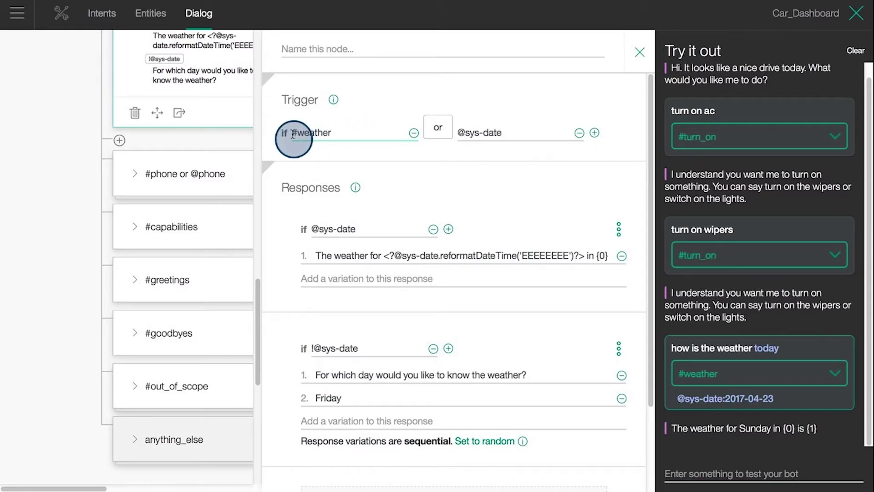
left_click(489, 136)
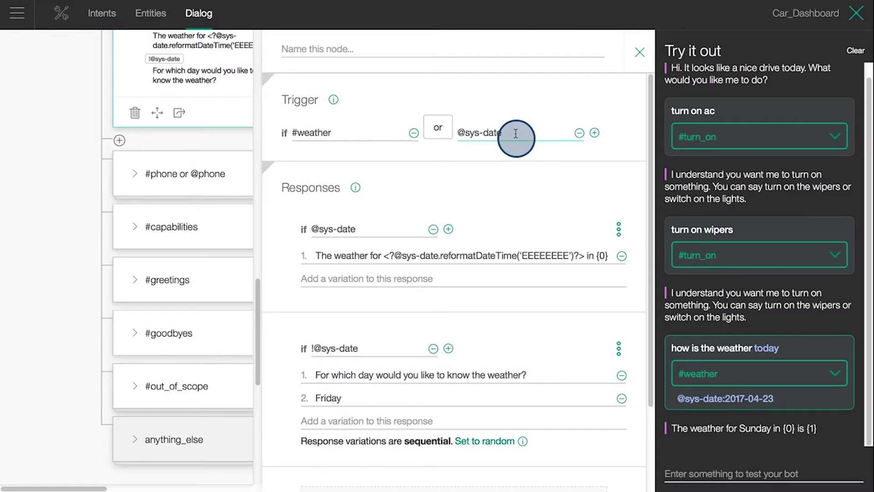
left_click(371, 233)
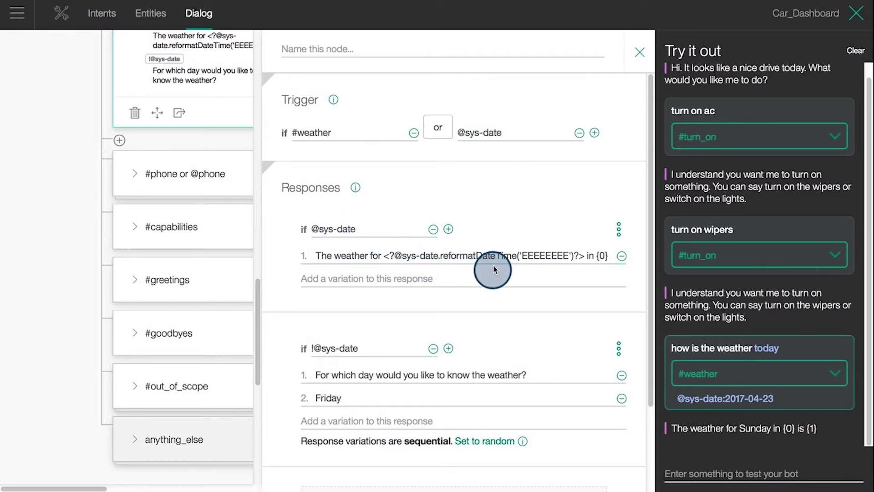
left_click(587, 274)
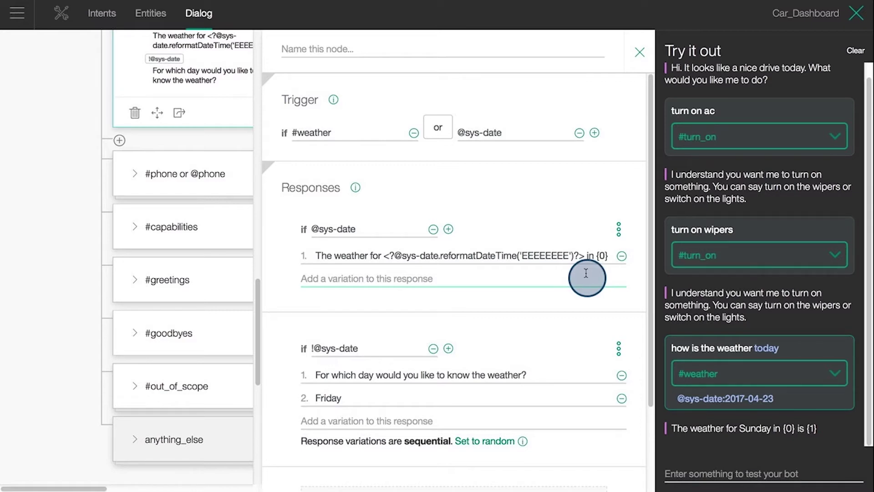
left_click(608, 256)
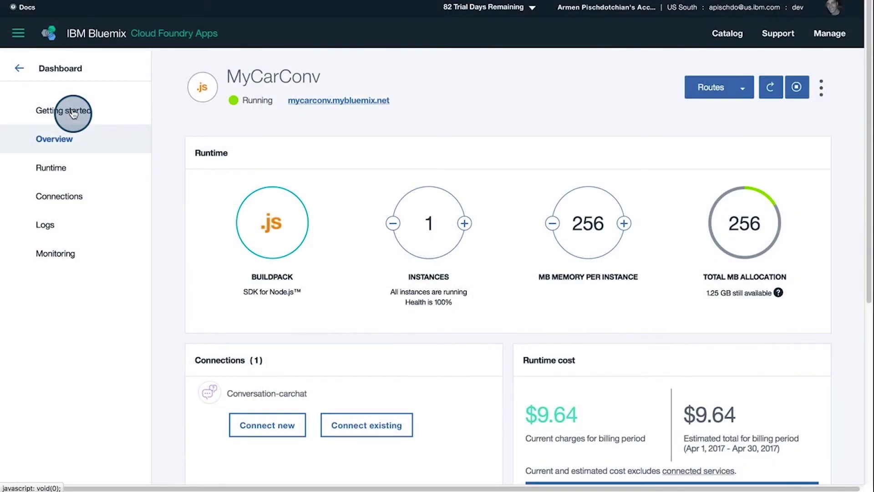
- Open MyCarConv's Getting started guide and read the prerequisites and the instructions for cloning and locally running the Node.js sample app
left_click(73, 114)
left_click(320, 208)
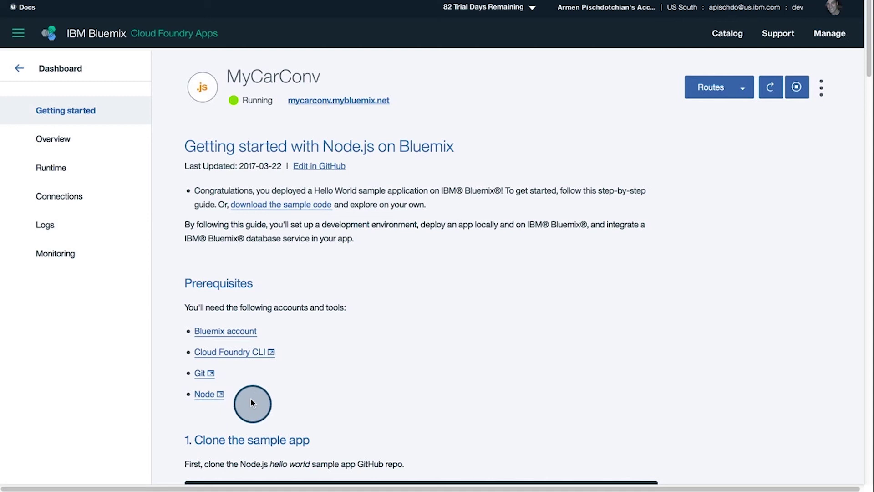
scroll(251, 401, "down", 5)
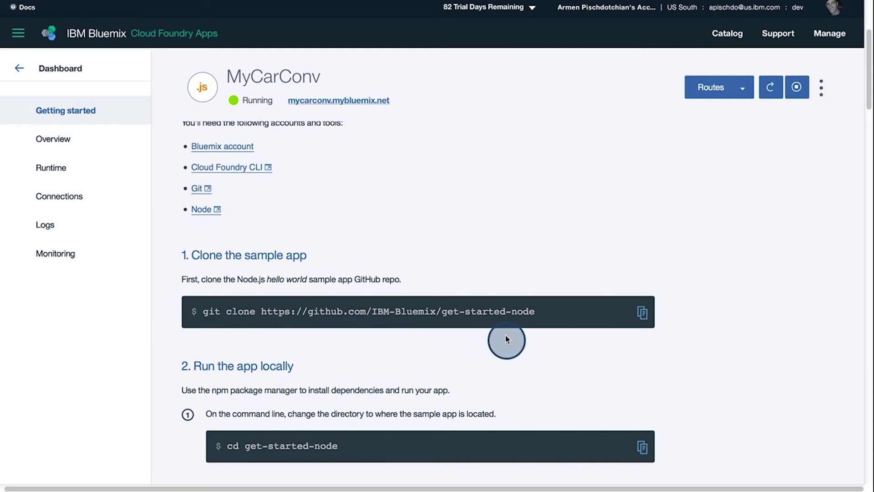
scroll(538, 352, "down", 3)
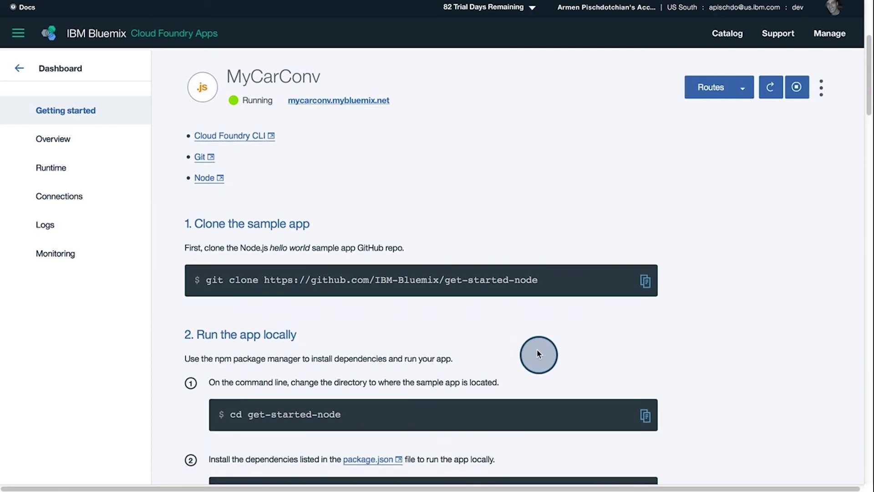
scroll(538, 353, "down", 2)
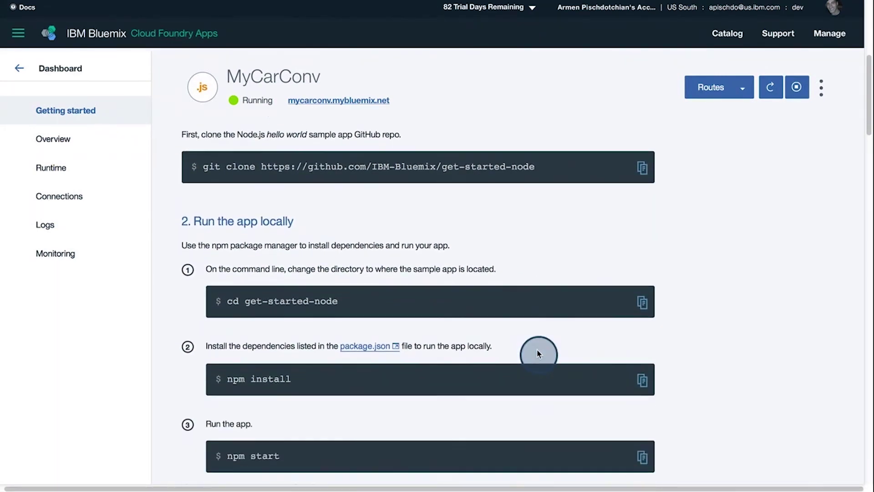